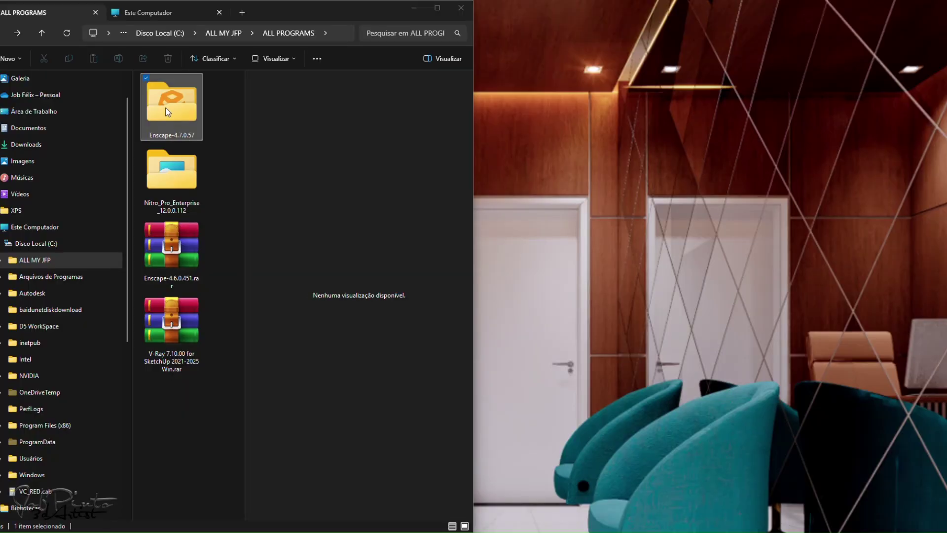
Open the Enscape-4.7.0.57 folder inside ALL PROGRAMS.
double_click(167, 106)
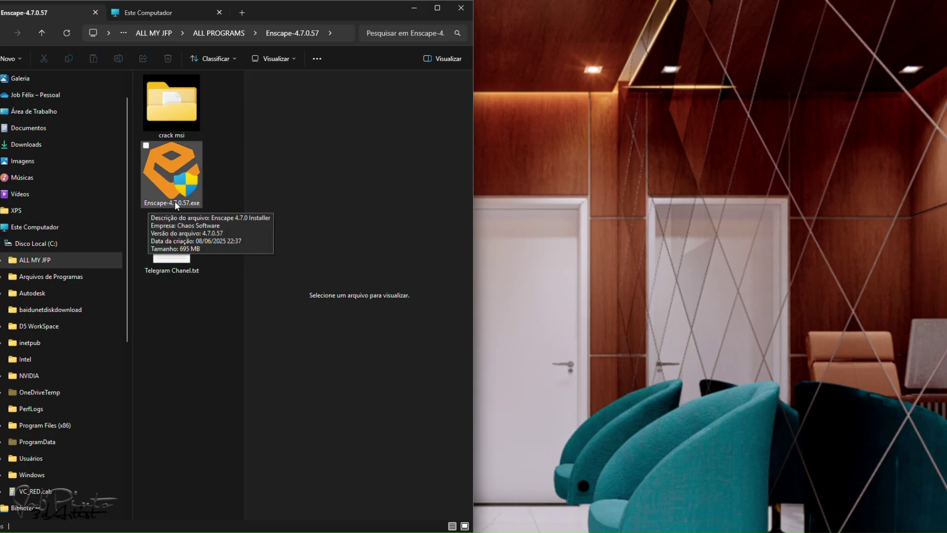
Launch Enscape-4.7.0.57.exe and accept the End User License Agreement and Global Consumer Privacy Policy.
double_click(174, 172)
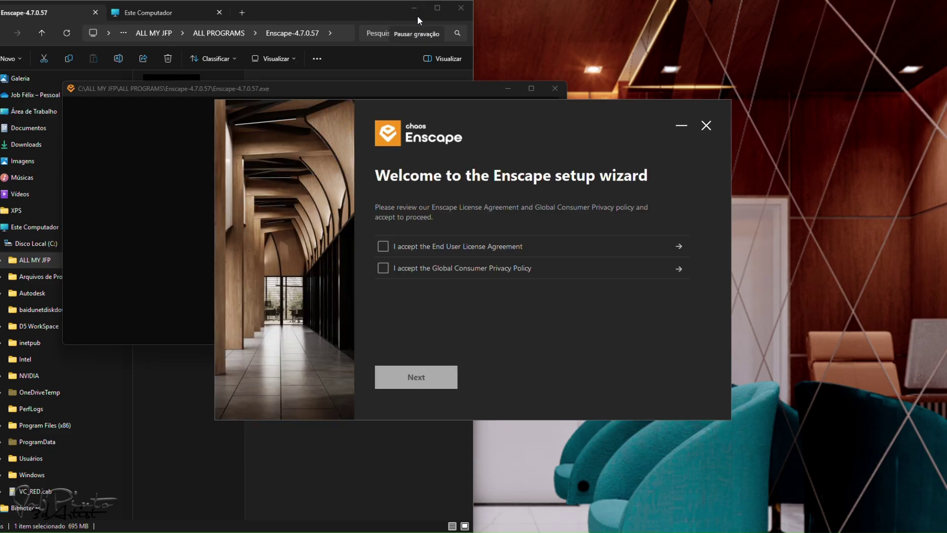
left_click(384, 247)
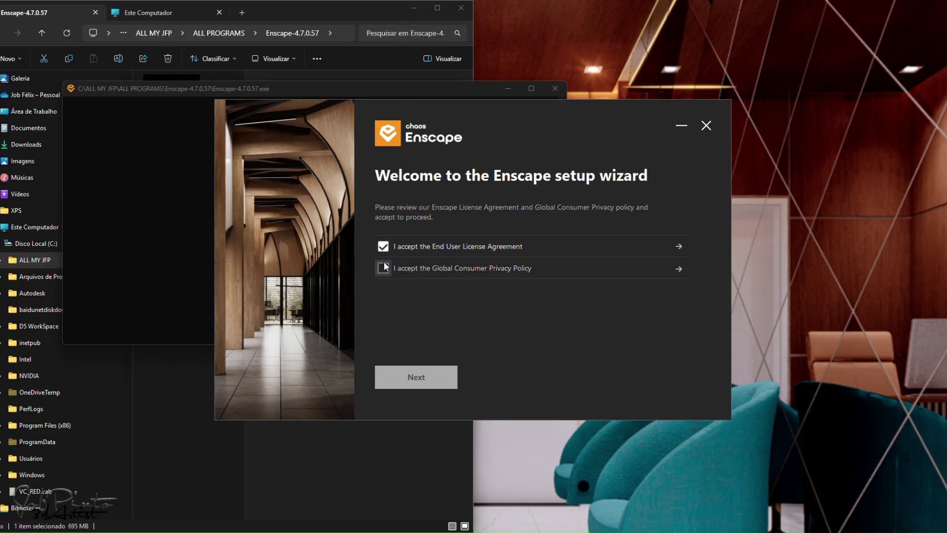
left_click(384, 269)
left_click(417, 378)
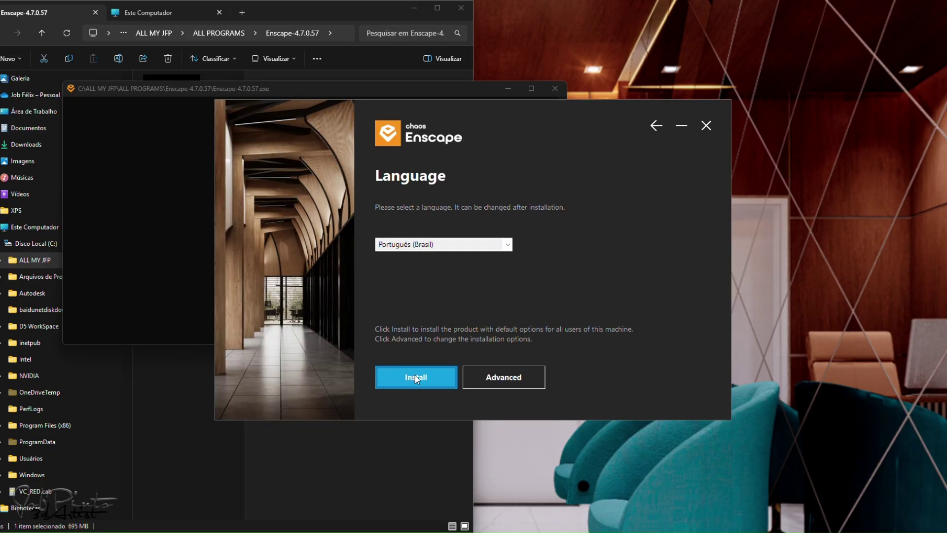
Install Enscape in Português (Brasil) with Personalized Telemetry enabled, then close the finished wizard.
left_click(507, 244)
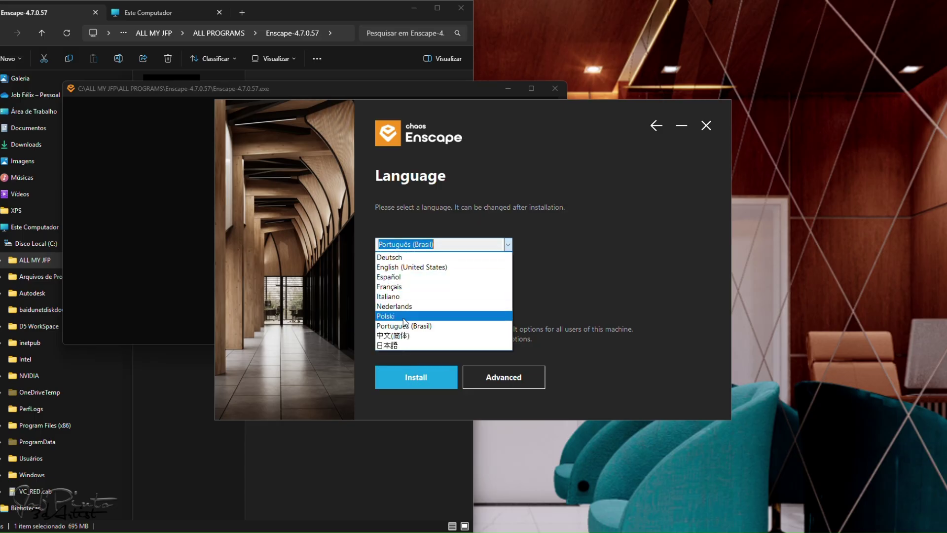
left_click(573, 277)
left_click(417, 377)
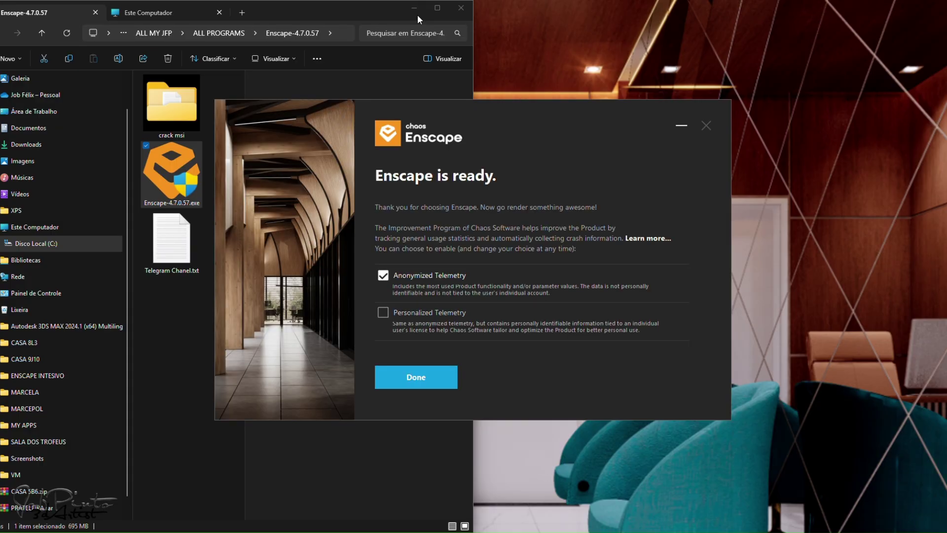
left_click(384, 313)
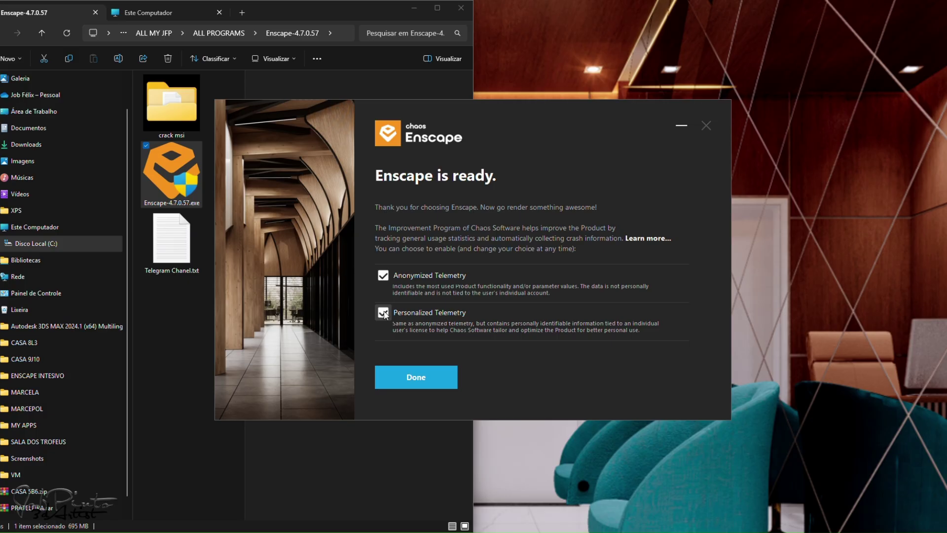
left_click(401, 378)
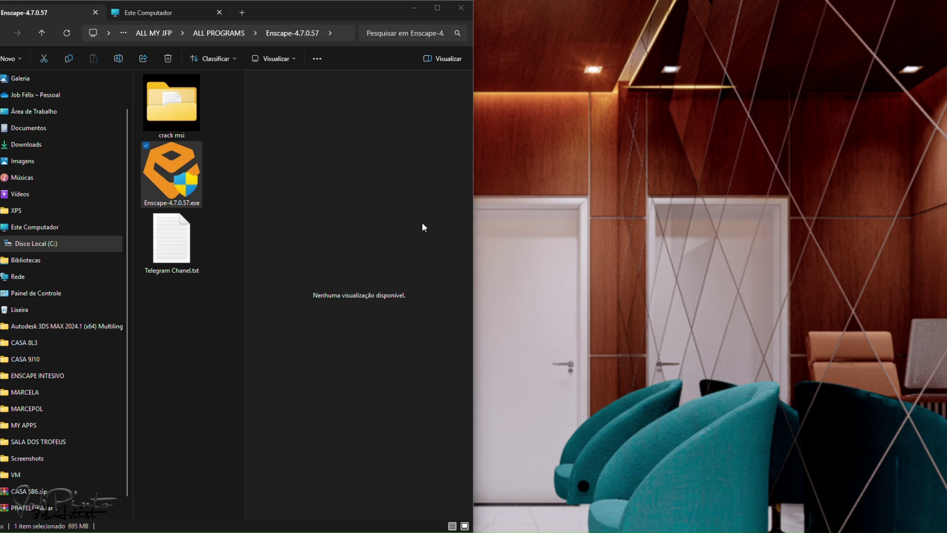
Open the crack msi folder and preview !ReadMe.txt.
left_click(177, 106)
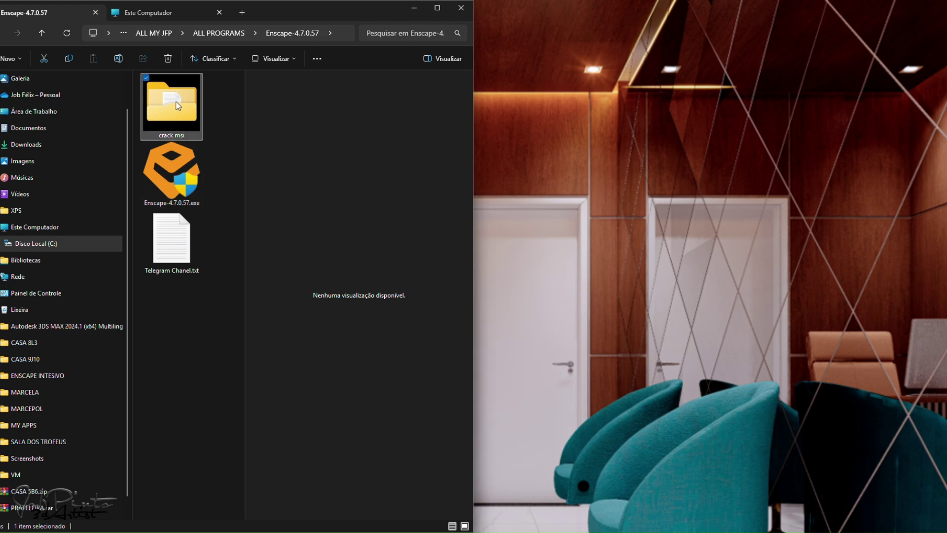
double_click(171, 113)
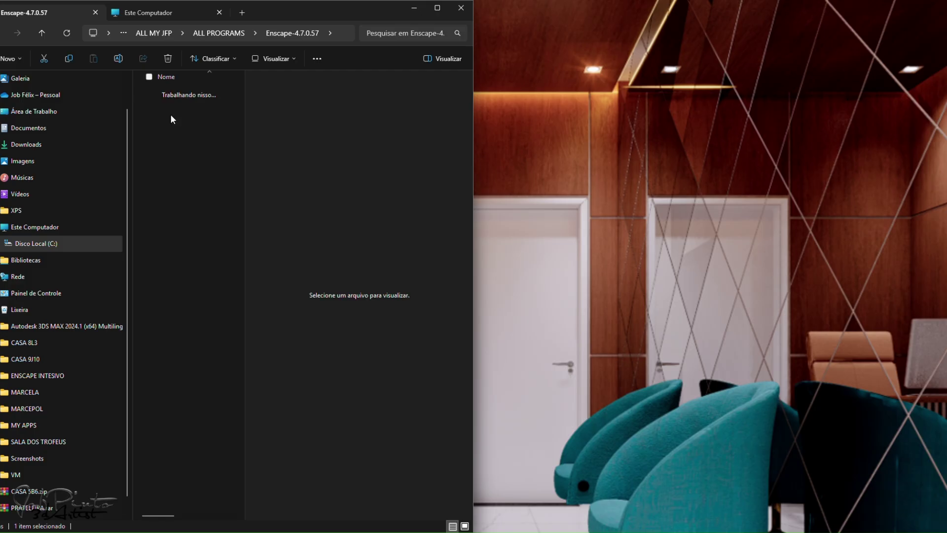
left_click(180, 93)
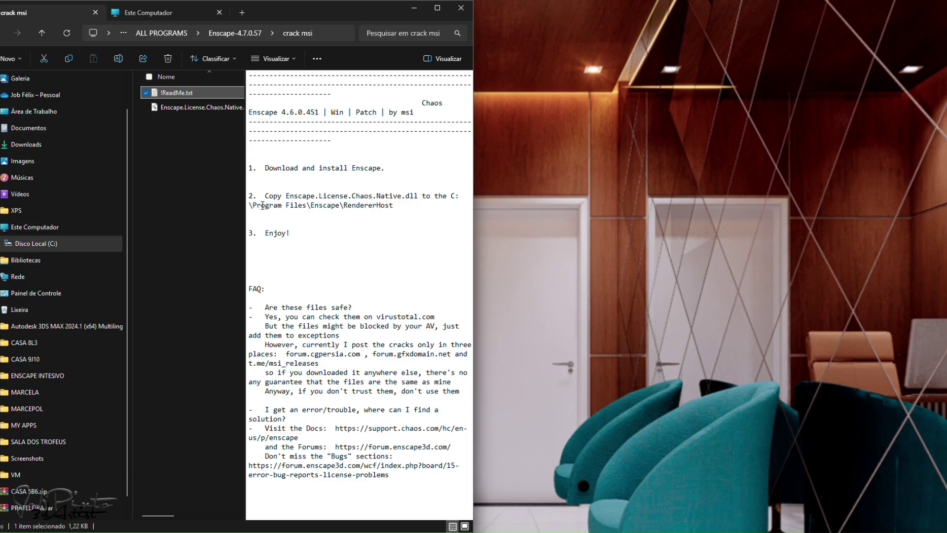
Copy the Enscape.License.Chaos.Native.dll file to the clipboard.
left_click(172, 108)
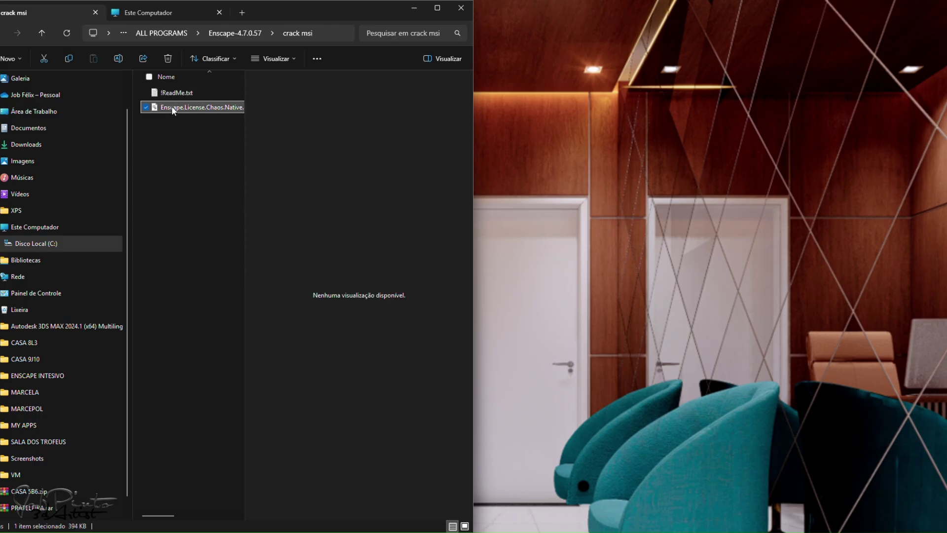
right_click(172, 113)
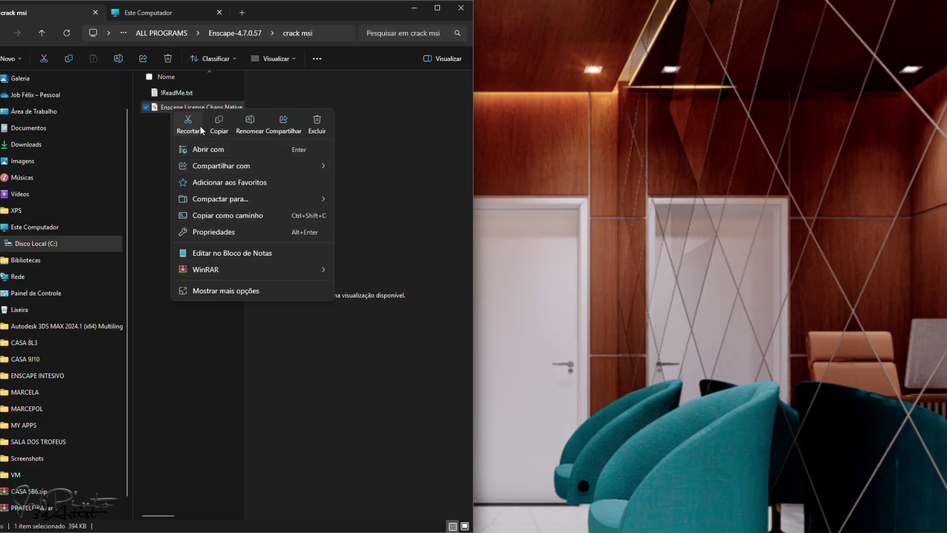
left_click(222, 124)
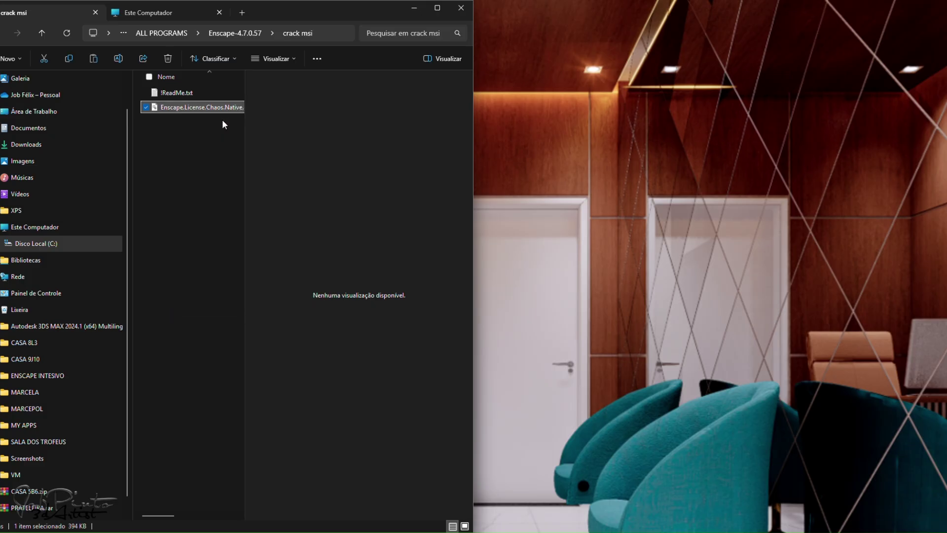
left_click(196, 190)
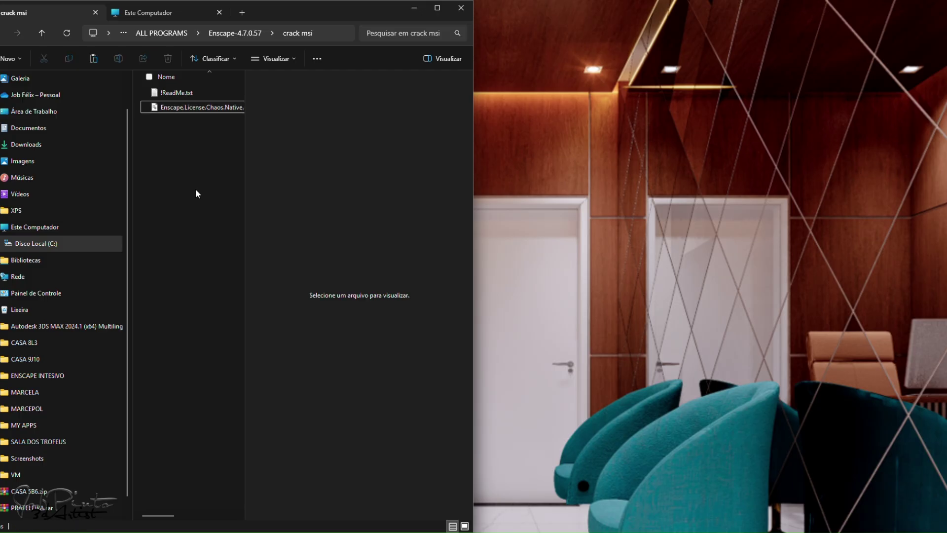
Navigate to Disco Local (C:) > Arquivos de Programas > Enscape > RendererHost.
left_click(145, 10)
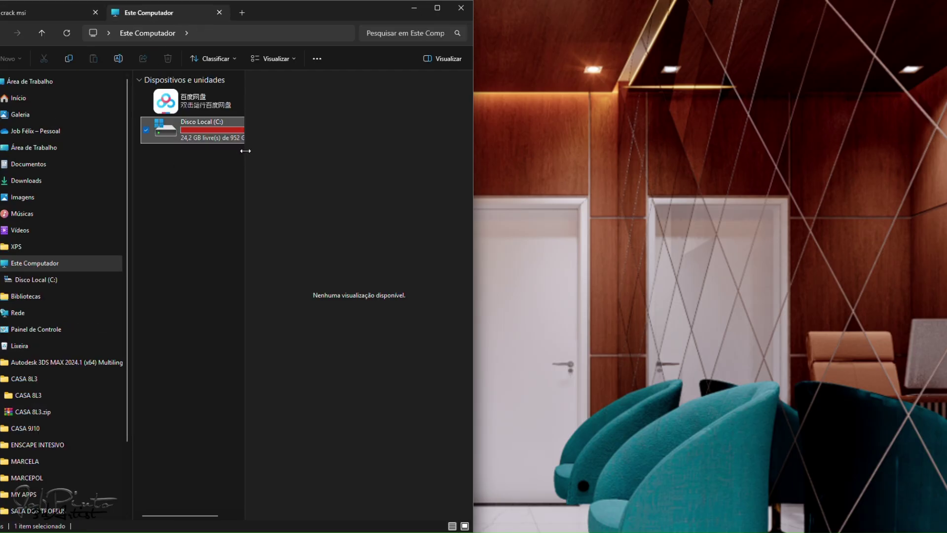
left_click_drag(245, 151, 330, 157)
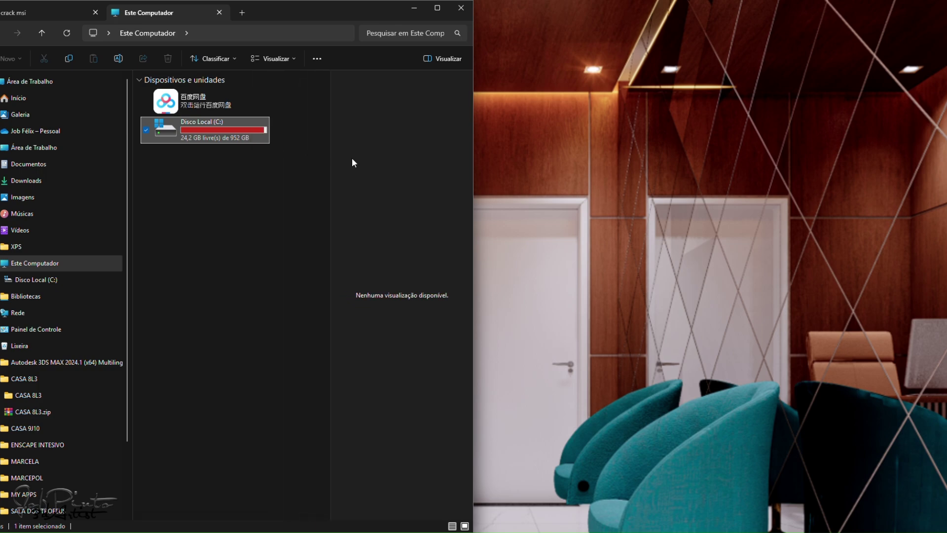
double_click(220, 127)
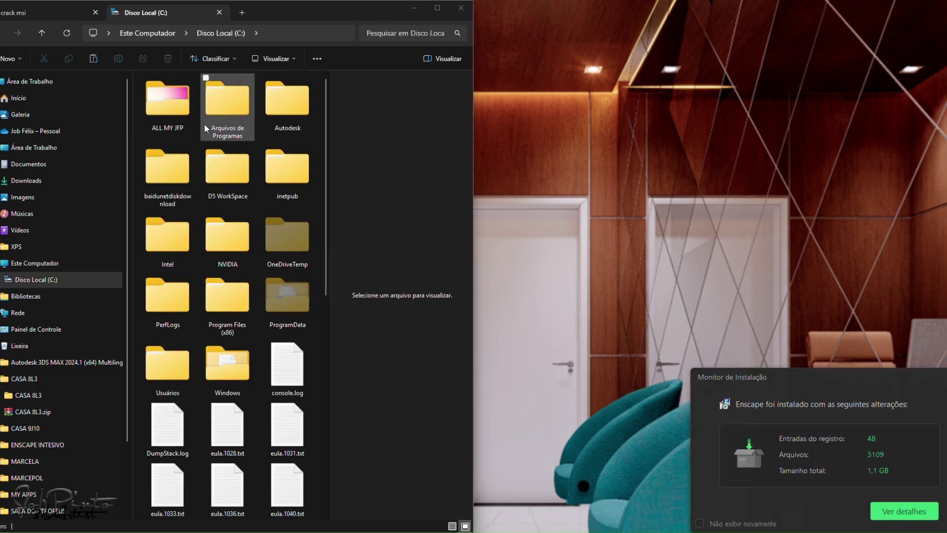
double_click(225, 109)
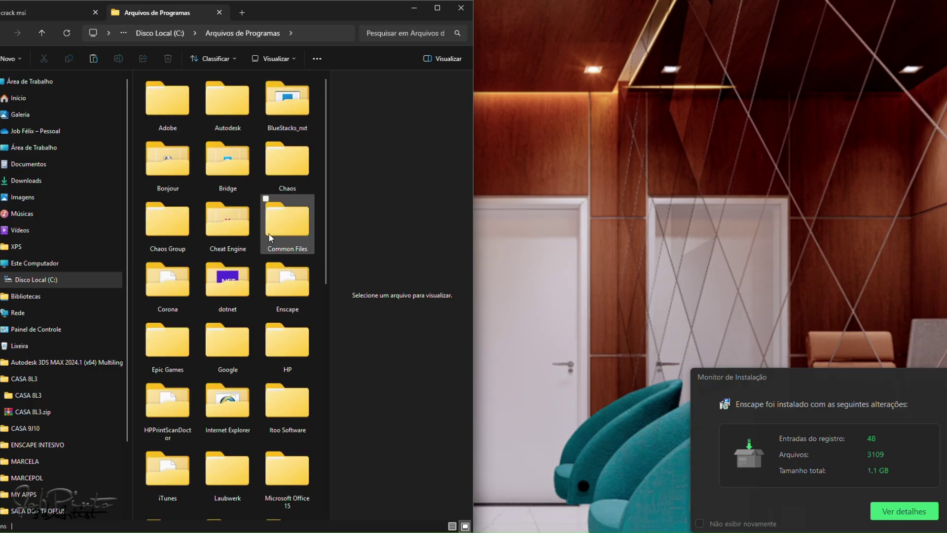
double_click(284, 295)
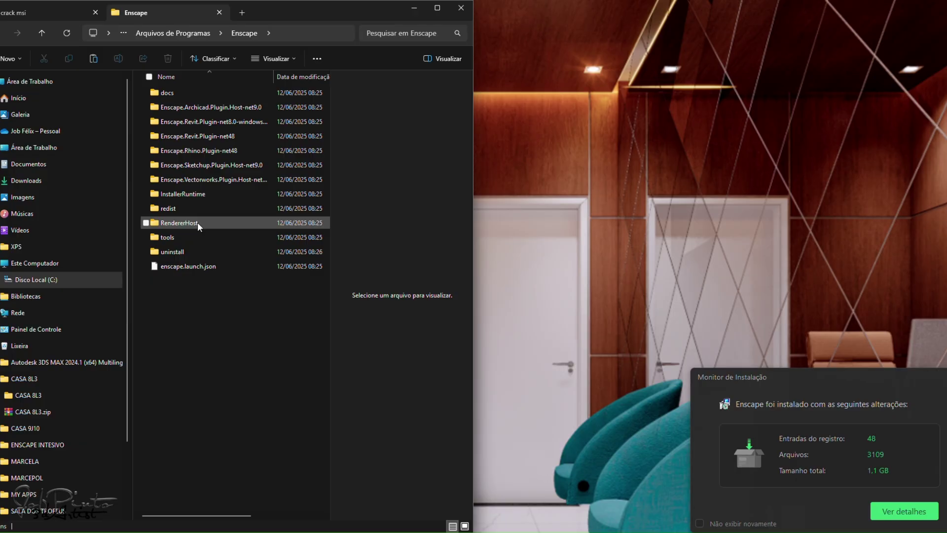
double_click(206, 220)
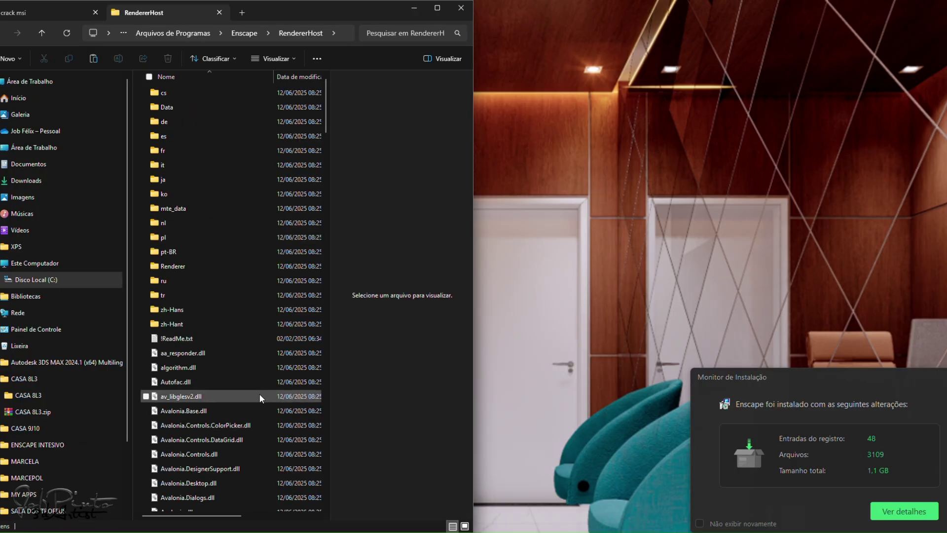
Paste the dll into RendererHost, replacing the existing file with administrator permission.
right_click(260, 378)
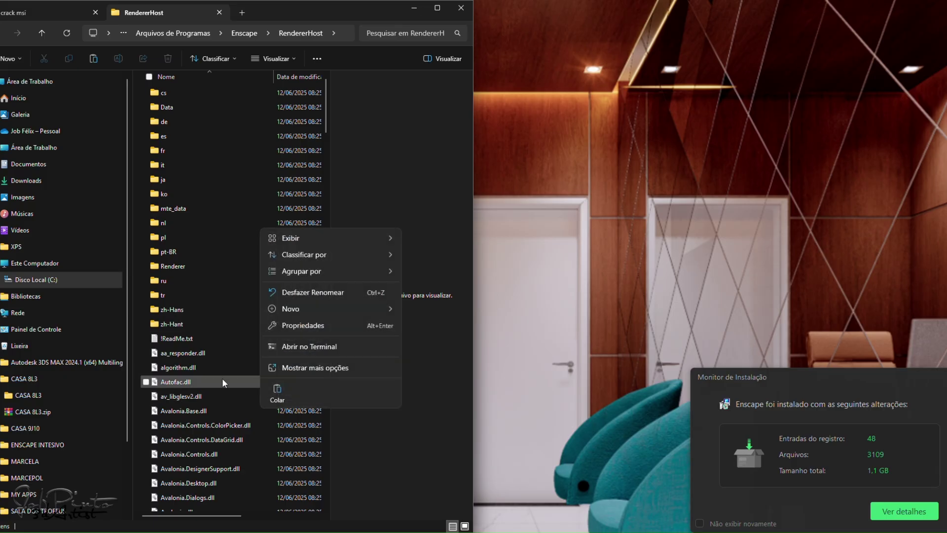
left_click(278, 397)
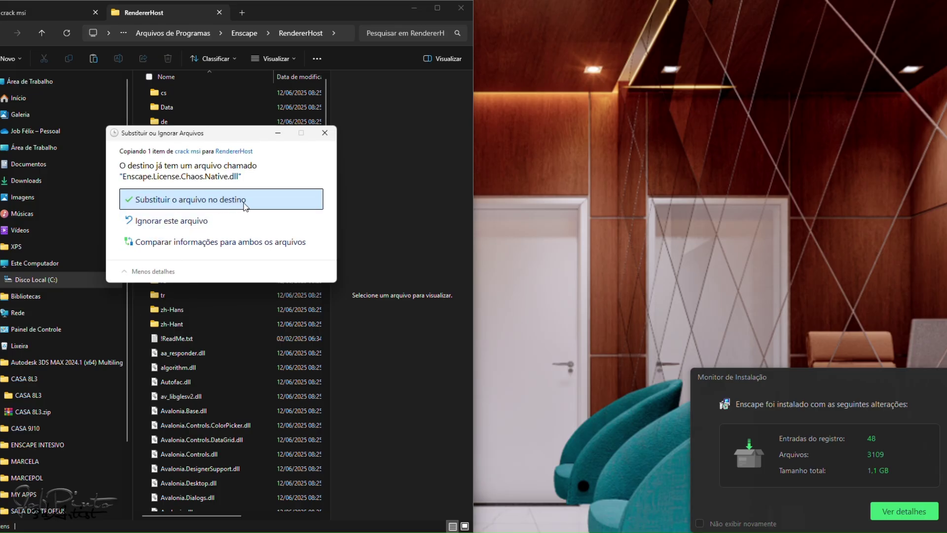
left_click(215, 204)
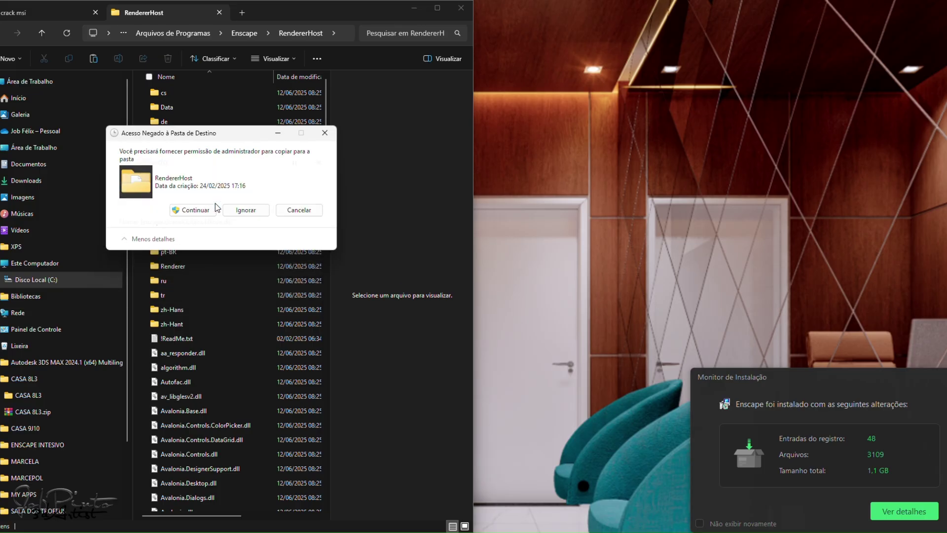
left_click(191, 212)
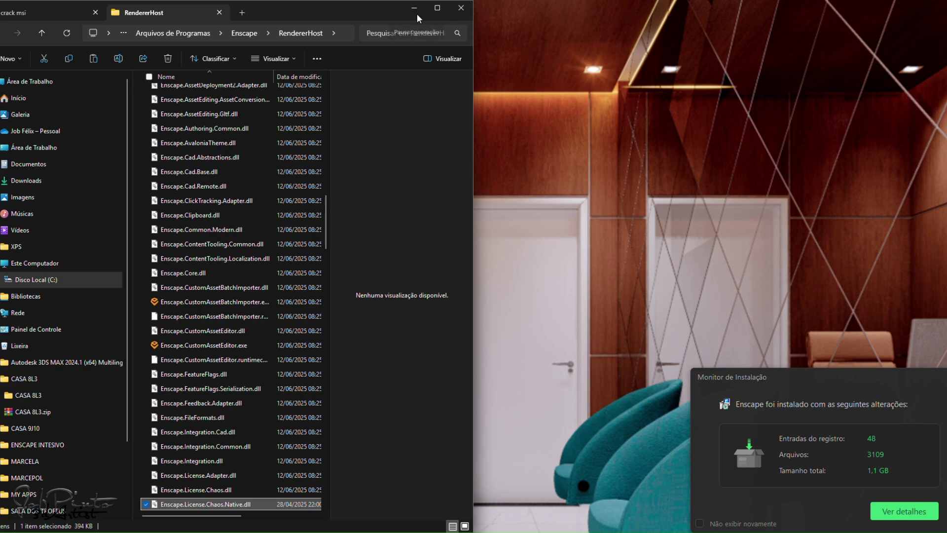
left_click_drag(414, 16, 436, 16)
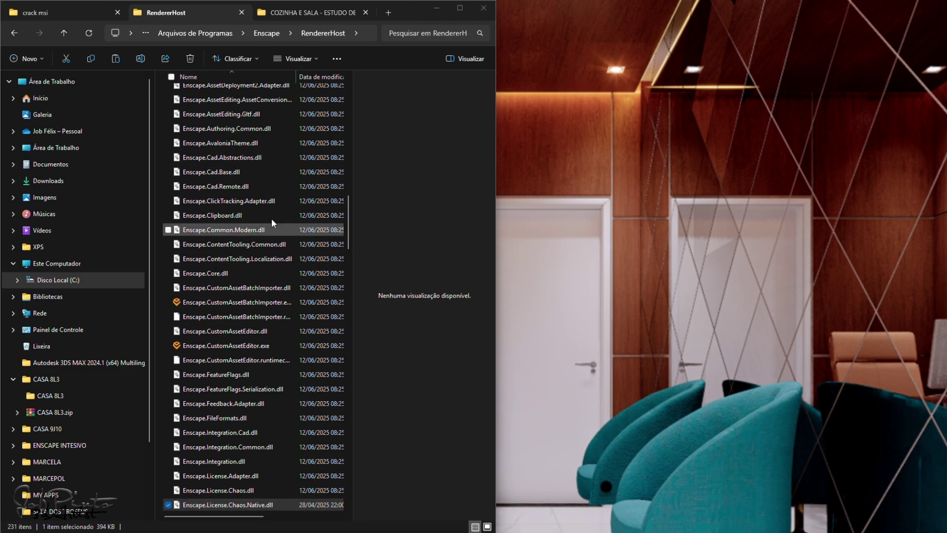
Open COZINHA E SALA - ENSCAPE 4.5.skp from the COZINHA E SALA folder in SketchUp.
left_click(294, 11)
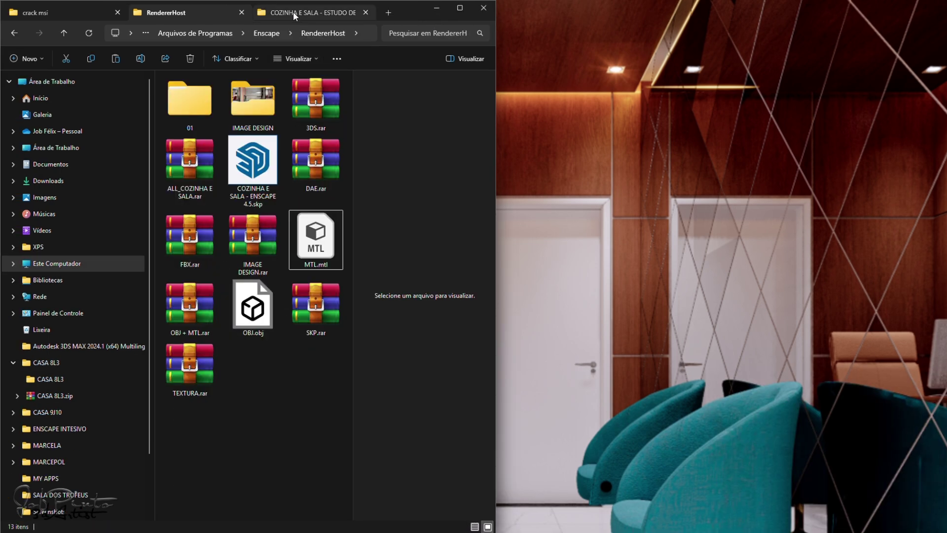
left_click(252, 172)
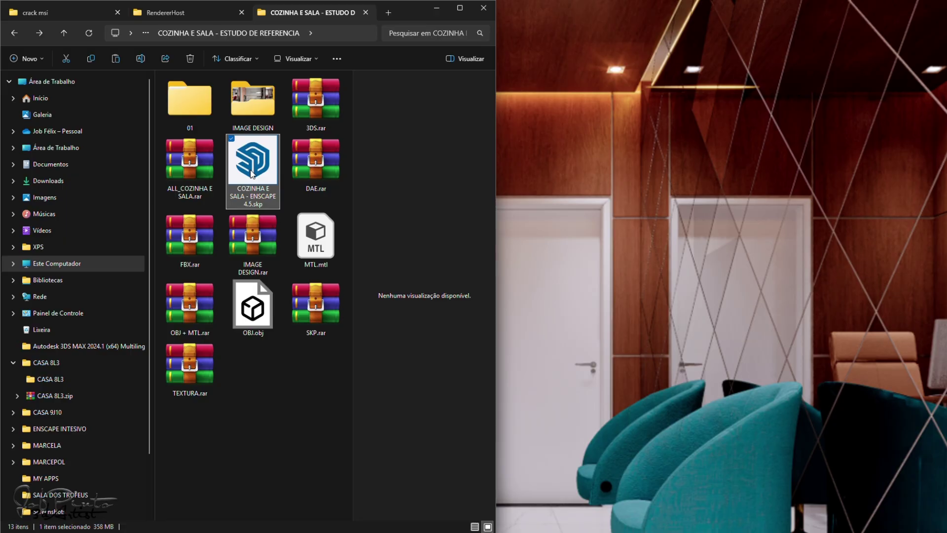
double_click(251, 173)
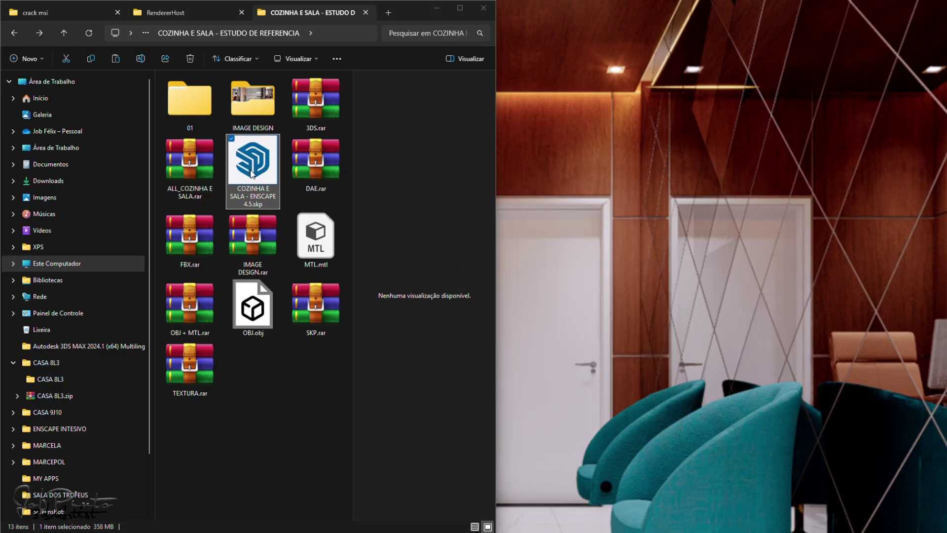
key("alt+Tab")
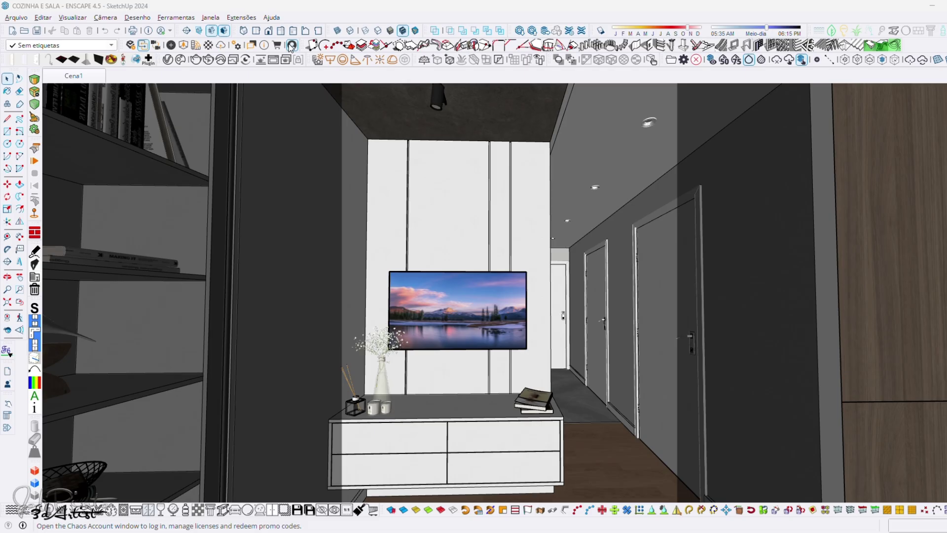
left_click(264, 45)
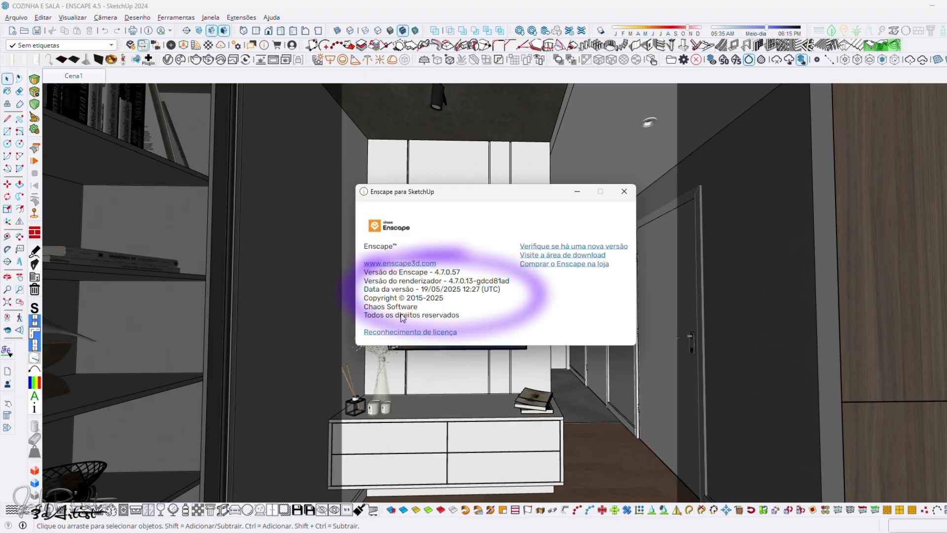
left_click(623, 194)
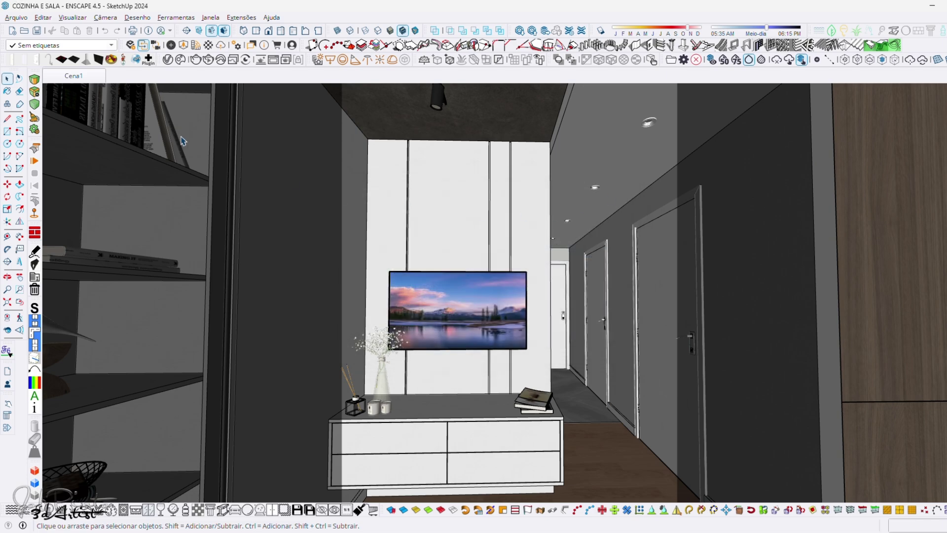
Start Enscape and turn the render camera toward the TV wall and hallway.
left_click(131, 46)
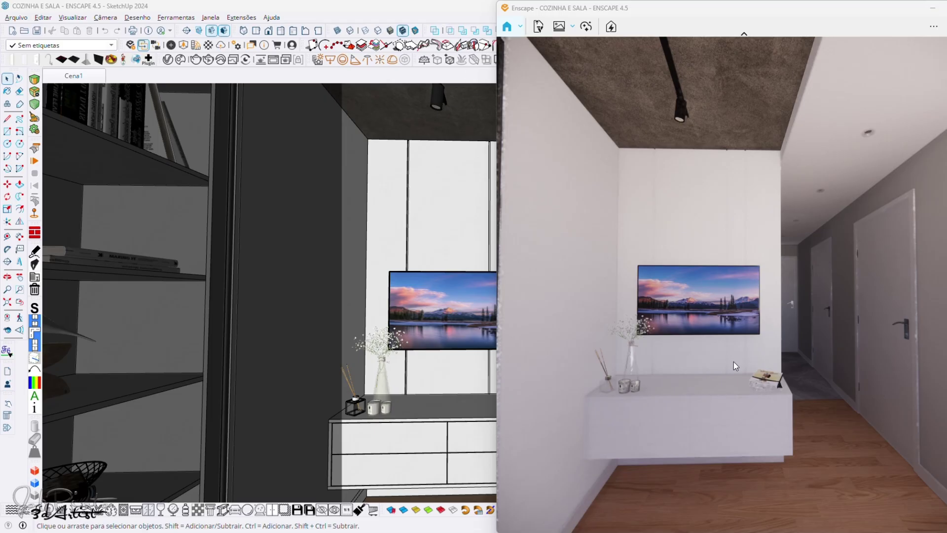
mouse_move(733, 362)
left_mouse_down()
mouse_move(725, 362)
mouse_move(839, 362)
left_mouse_up()
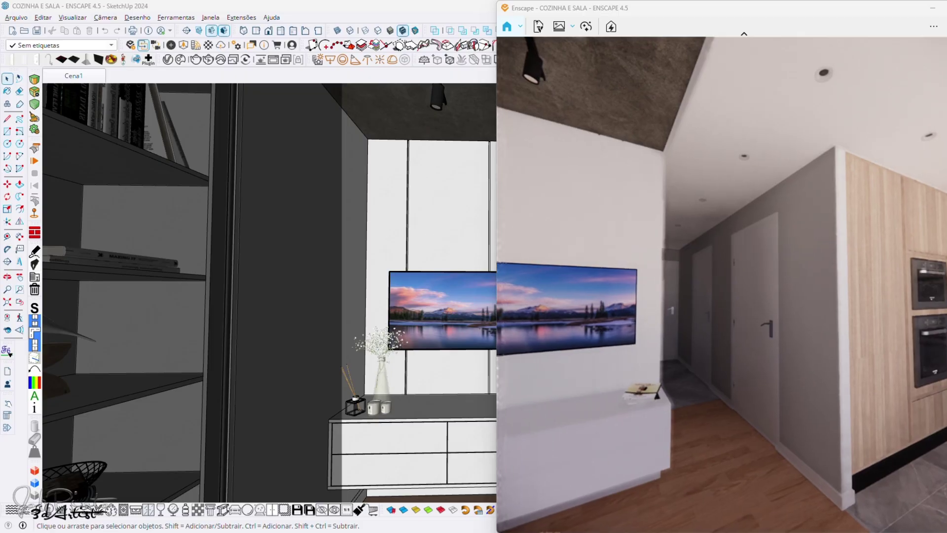
mouse_move(839, 362)
left_mouse_down()
mouse_move(819, 363)
mouse_move(780, 419)
mouse_move(779, 286)
mouse_move(730, 366)
mouse_move(711, 366)
left_mouse_up()
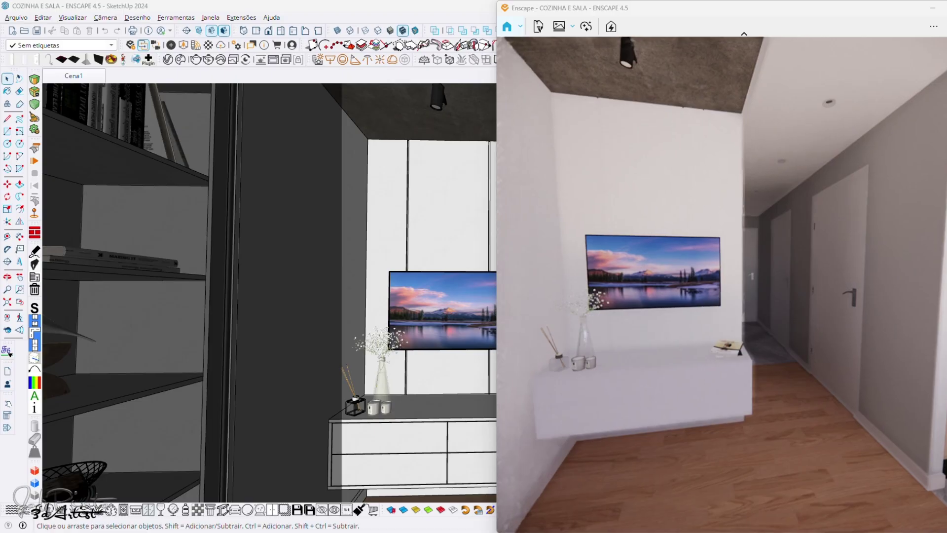
Set Enscape's Modo de projeção to Dois pontos and confirm it in the options menu.
left_click(936, 29)
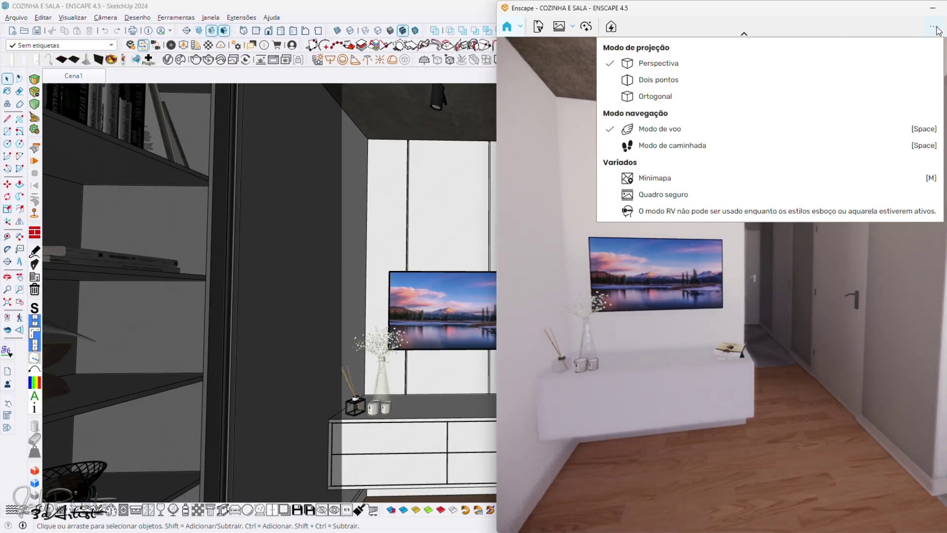
left_click(629, 80)
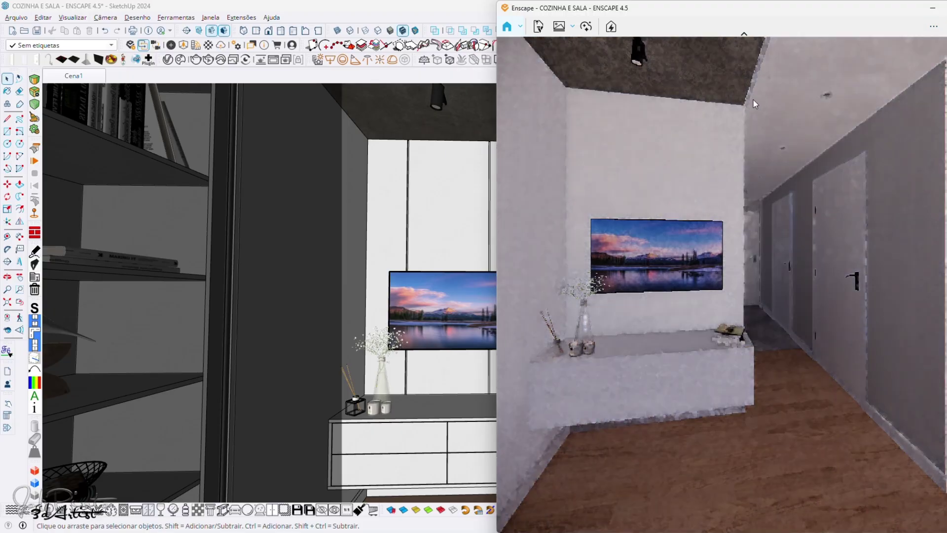
left_click(934, 28)
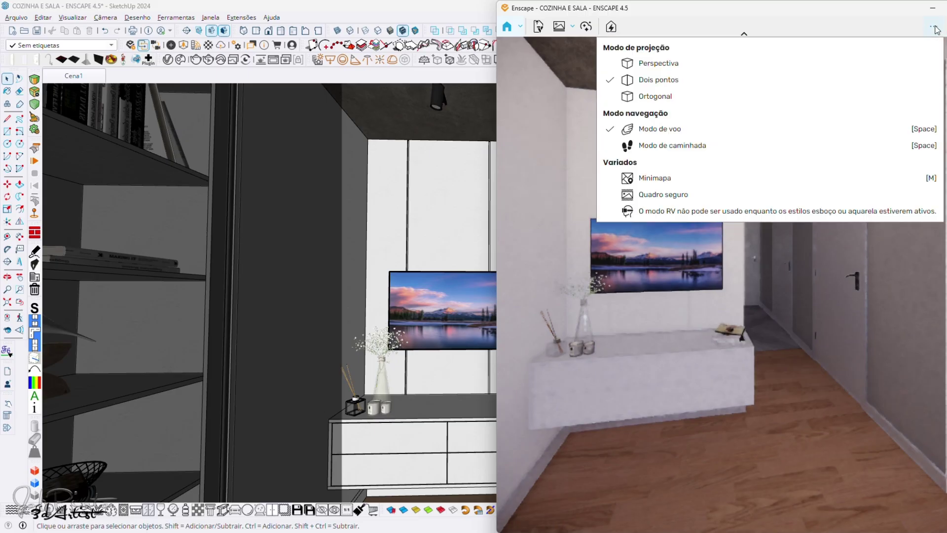
left_click(934, 28)
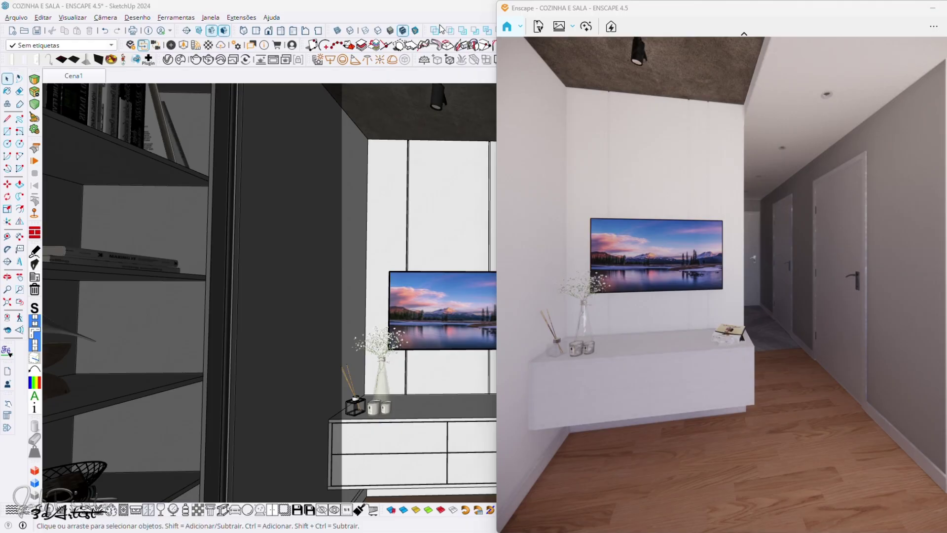
Maximize the Enscape window, then open and close the Gerenciamento de visualizações panel.
left_click(932, 17)
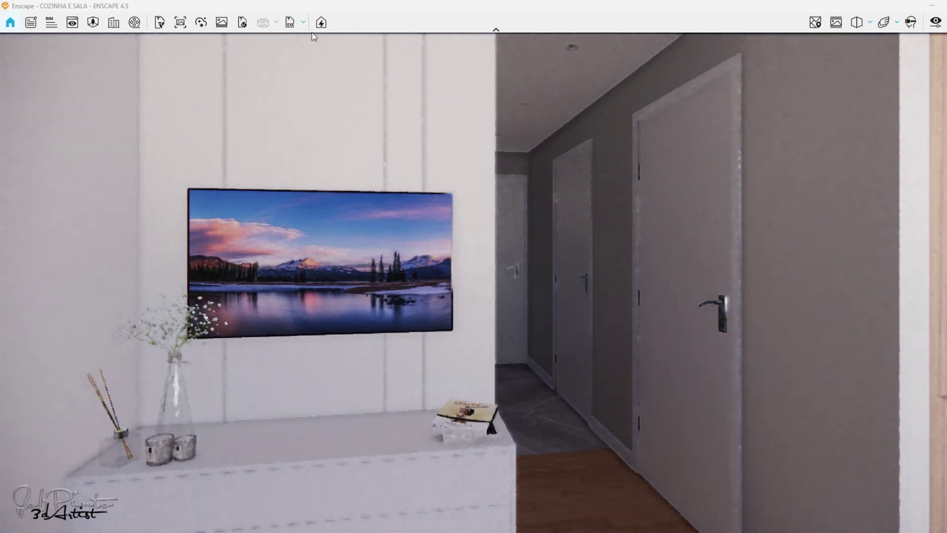
left_click(72, 24)
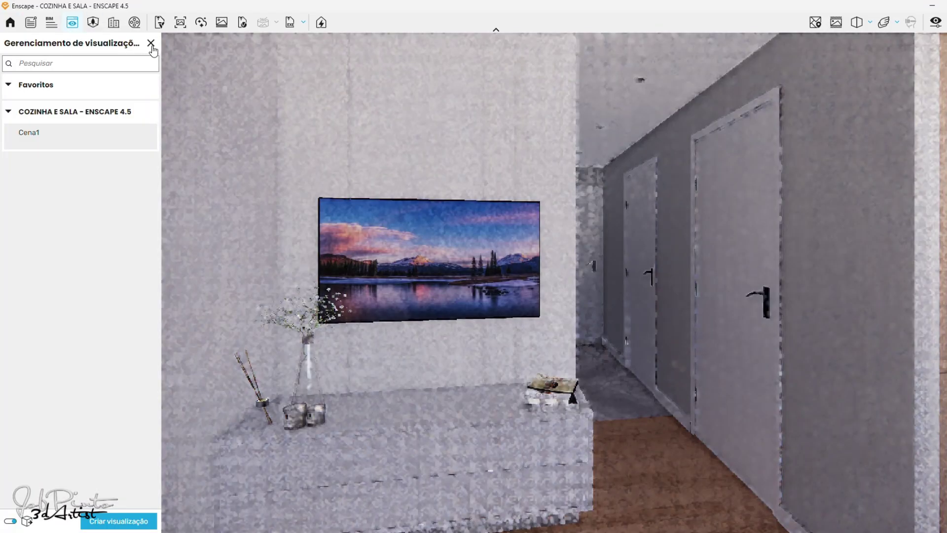
left_click(151, 44)
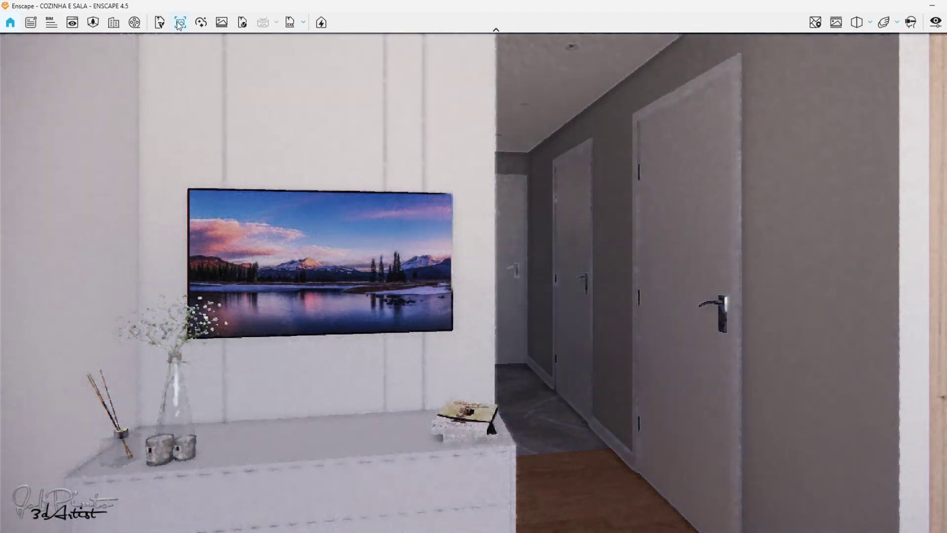
left_click(181, 22)
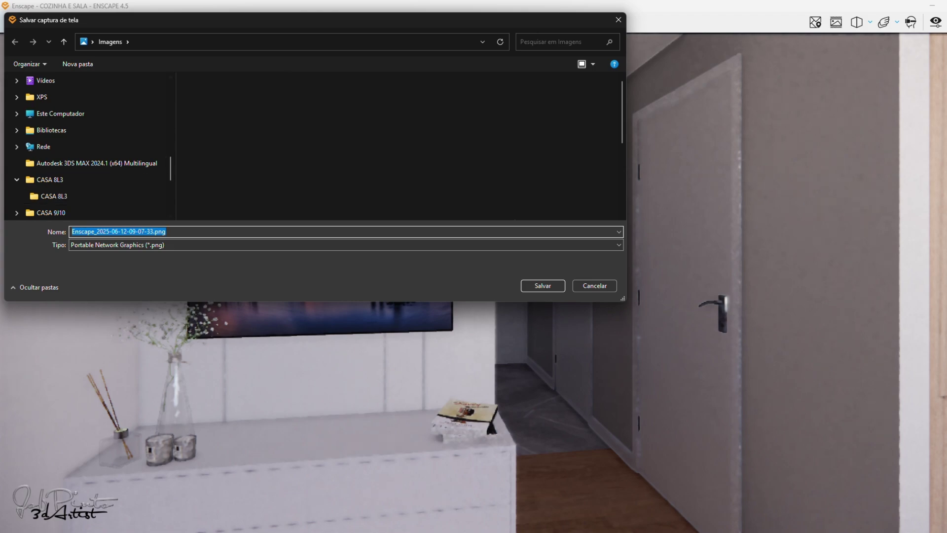
scroll(119, 144, "up", 5)
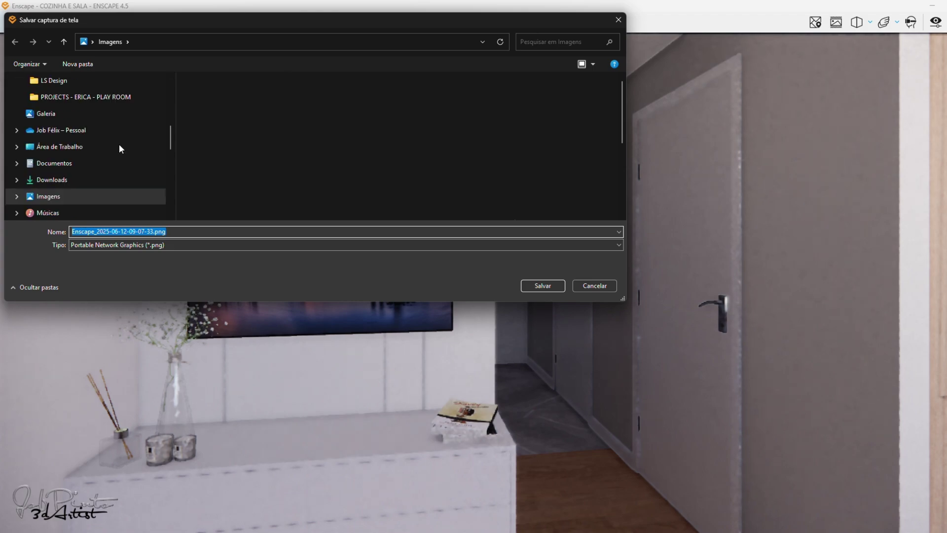
scroll(119, 143, "up", 3)
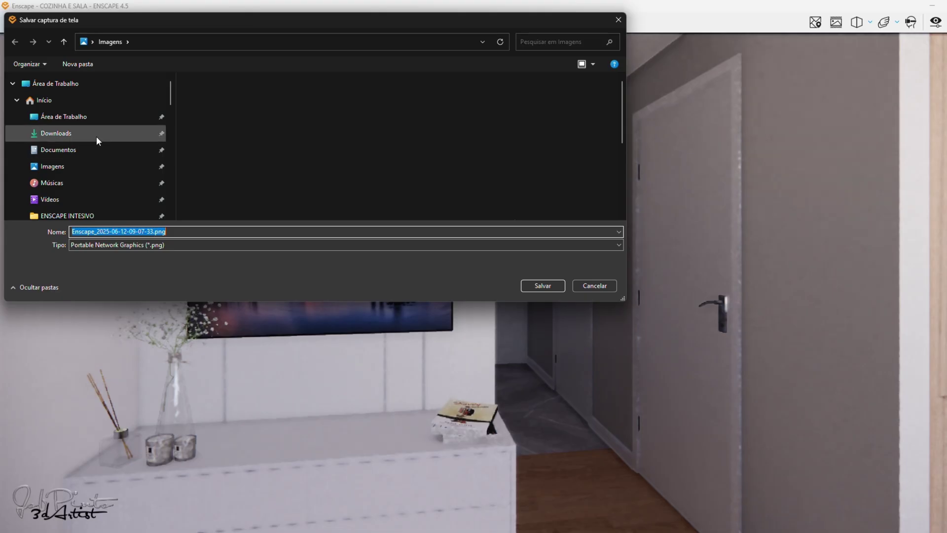
left_click(76, 119)
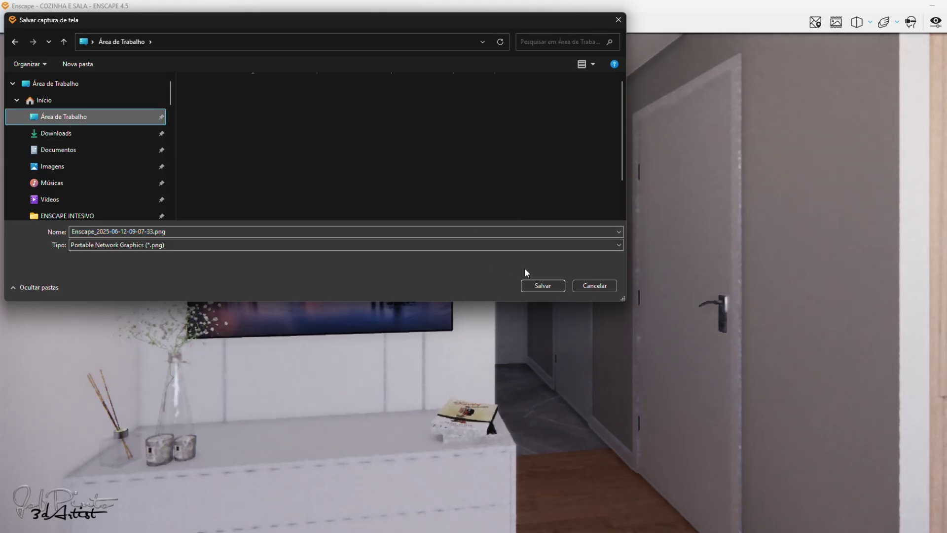
left_click(538, 286)
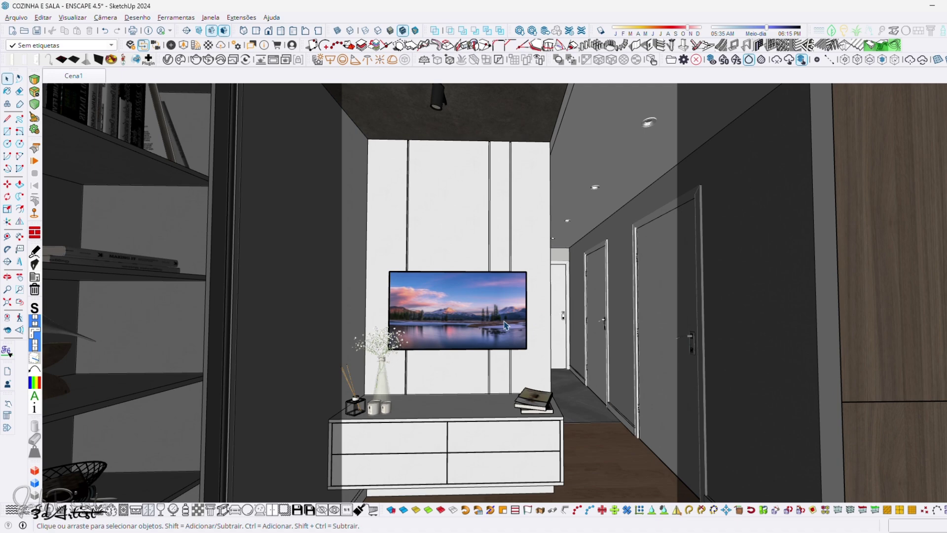
Orbit the SketchUp camera left across to the kitchen ovens and the sink corner.
key("o")
left_click_drag(529, 311, 506, 327)
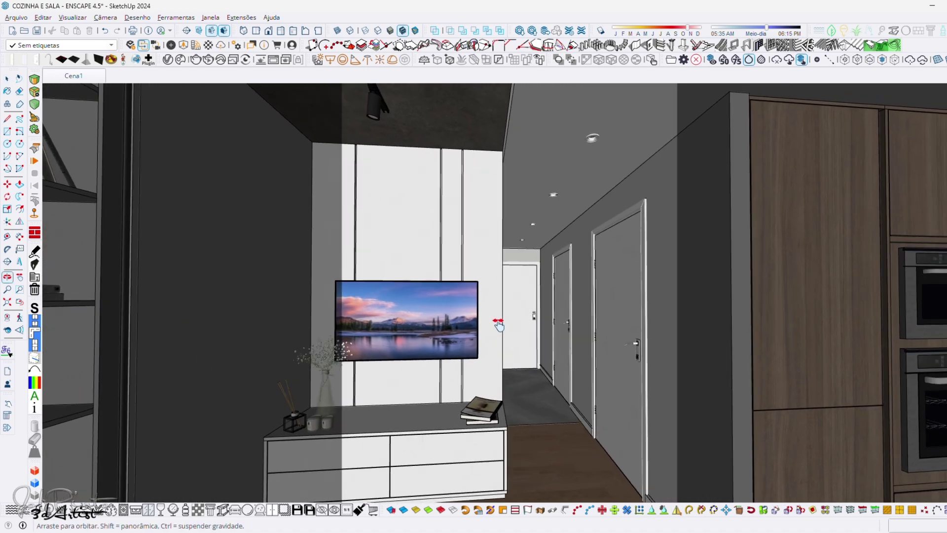
key("space")
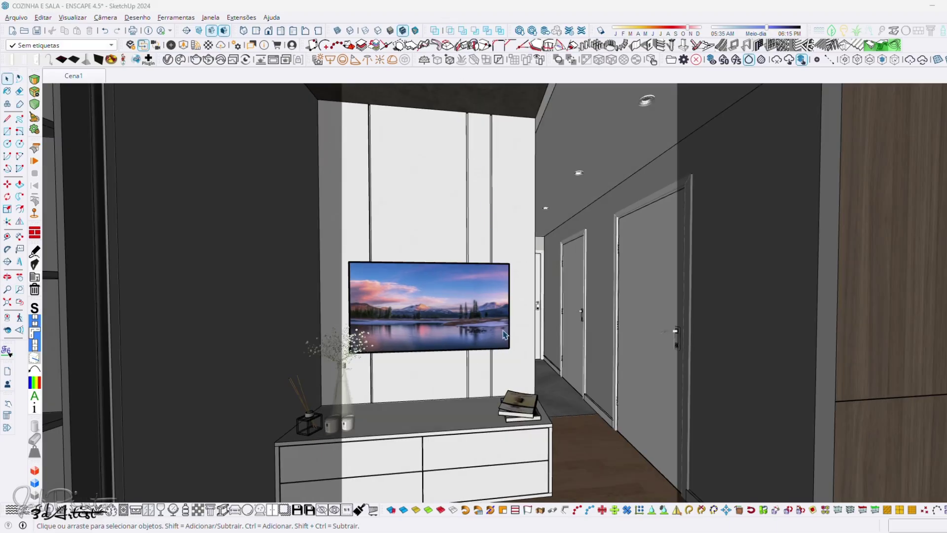
mouse_move(501, 332)
middle_mouse_down()
mouse_move(268, 332)
mouse_move(462, 348)
mouse_move(417, 344)
middle_mouse_up()
mouse_move(417, 344)
left_mouse_down()
mouse_move(195, 345)
mouse_move(781, 354)
left_mouse_up()
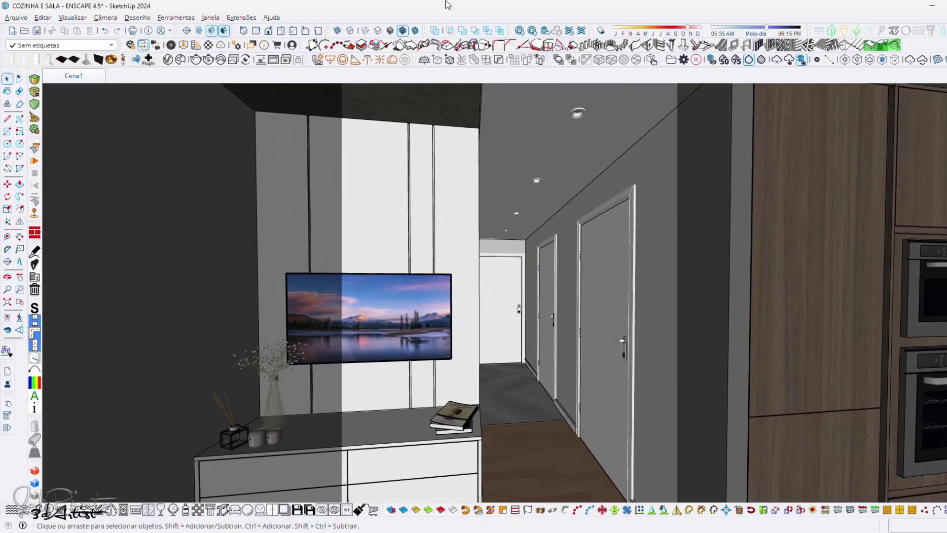